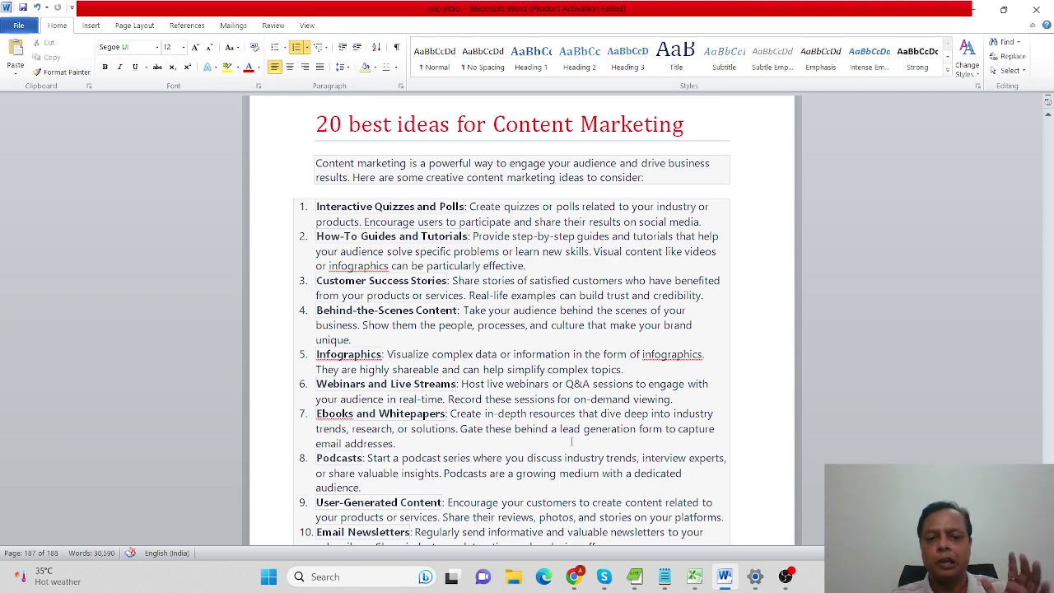
# Switch to ChatGPT in Chrome and search the public AIPRM prompts for "poll"
pyautogui.moveTo(574, 576)
pyautogui.click(510, 498)
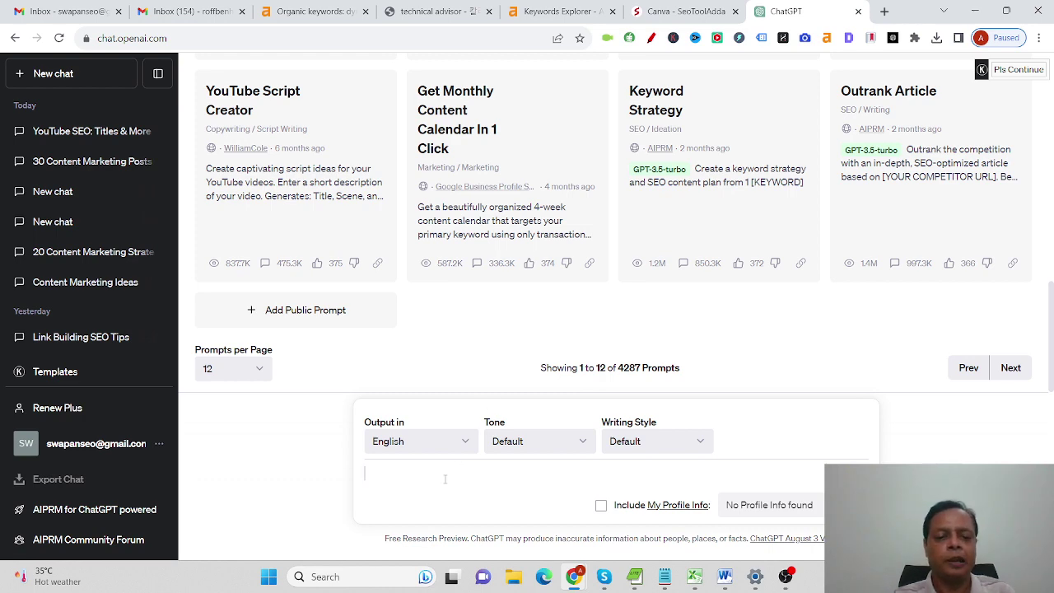
pyautogui.scroll(10, 444, 478)
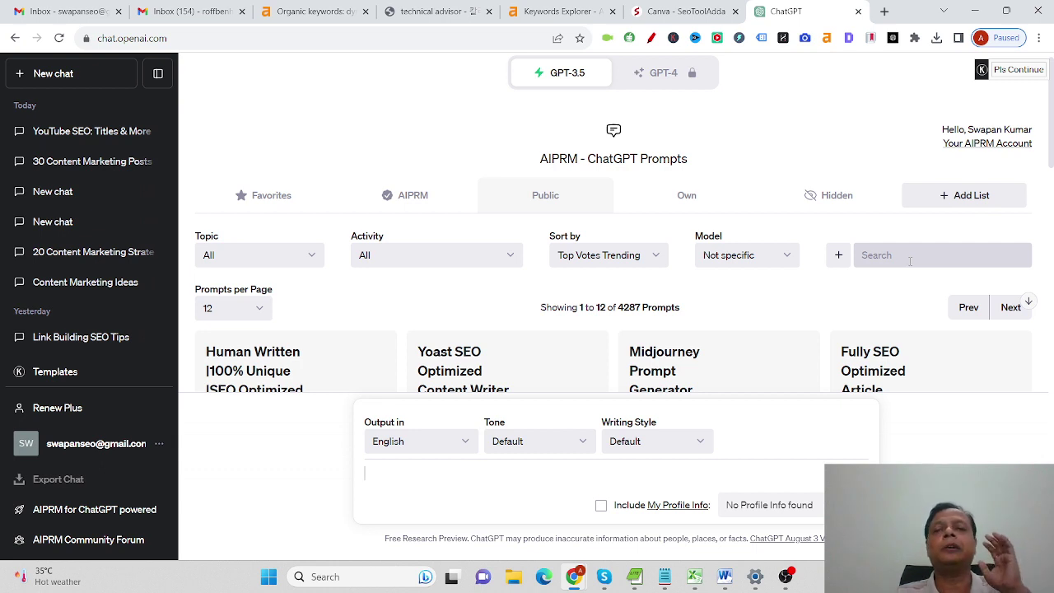
pyautogui.click(909, 255)
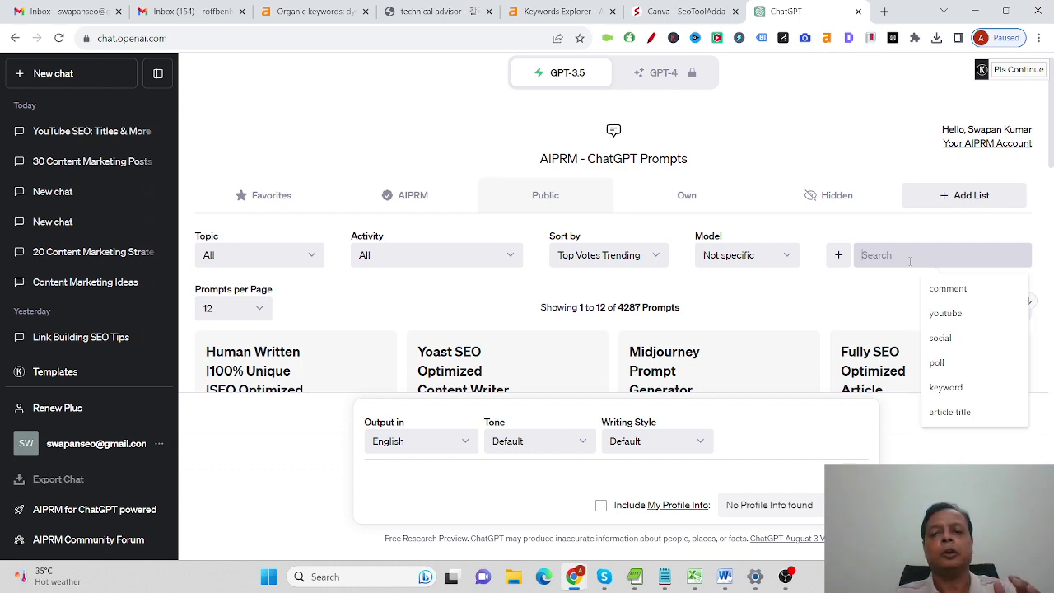
pyautogui.click(827, 301)
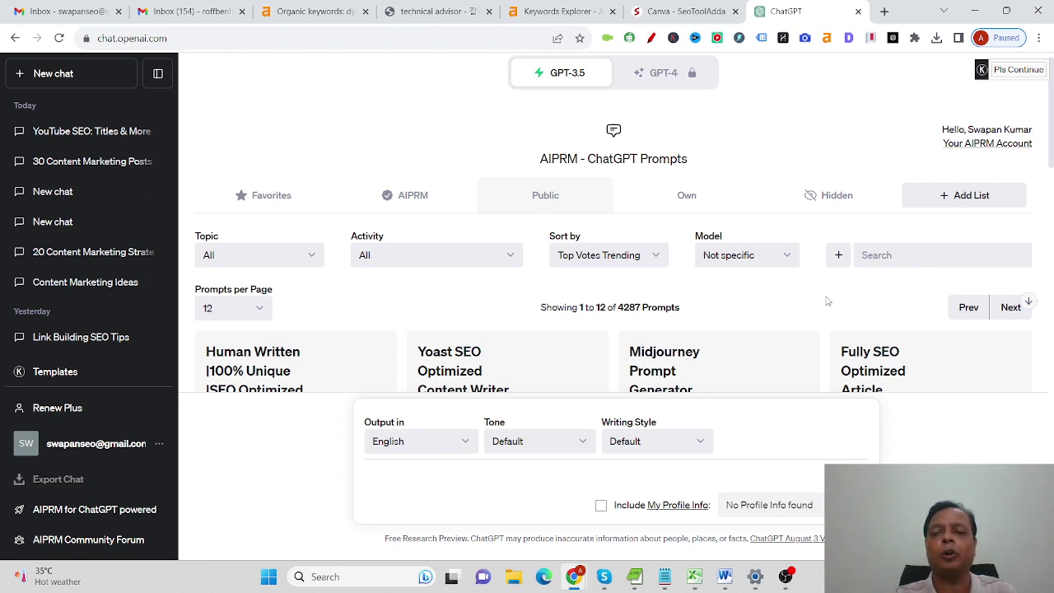
pyautogui.click(896, 256)
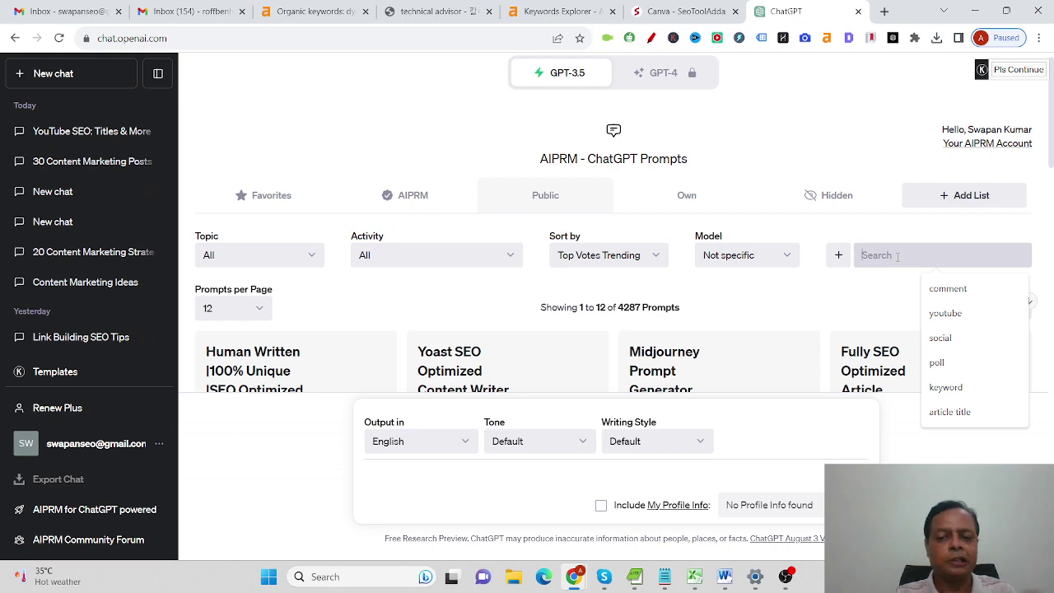
pyautogui.write('poll')
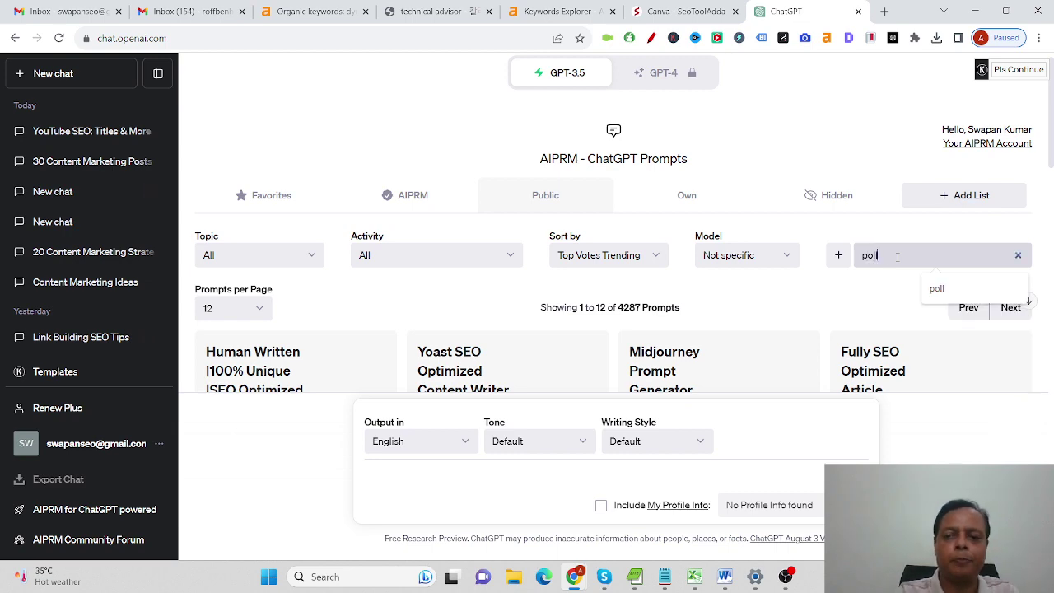
pyautogui.scroll(-1, 321, 264)
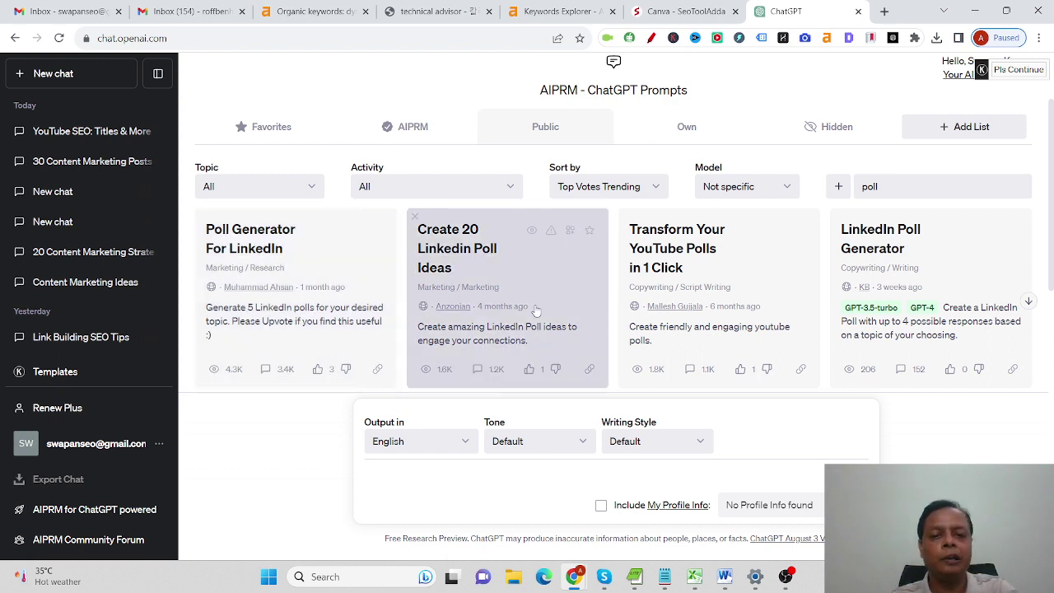
# Run the "Create 20 Linkedin Poll Ideas" prompt with "SEO services" as the business topic
pyautogui.click(472, 262)
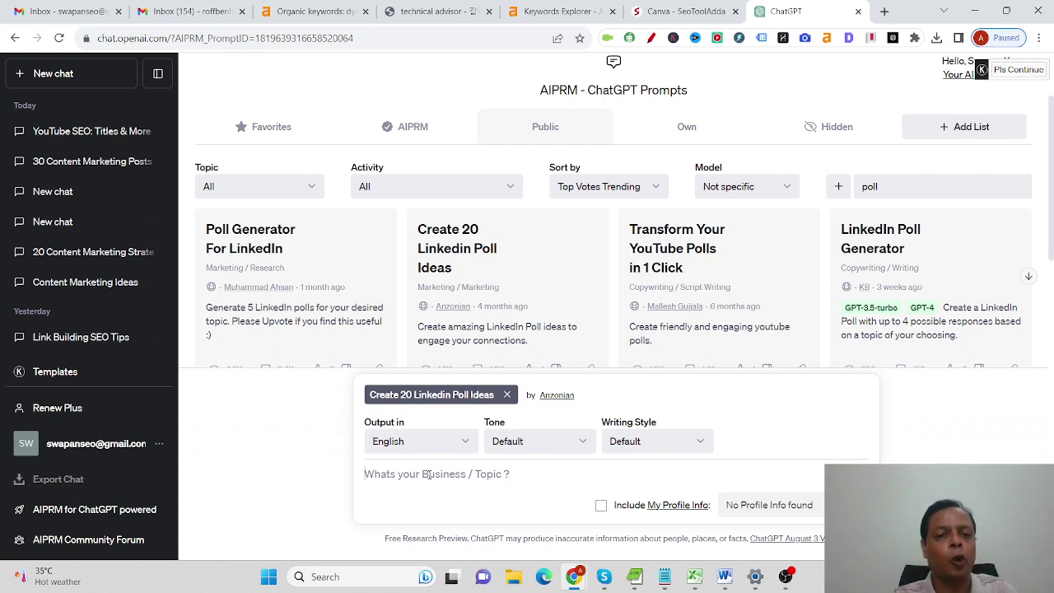
pyautogui.click(428, 474)
pyautogui.write('SEO services')
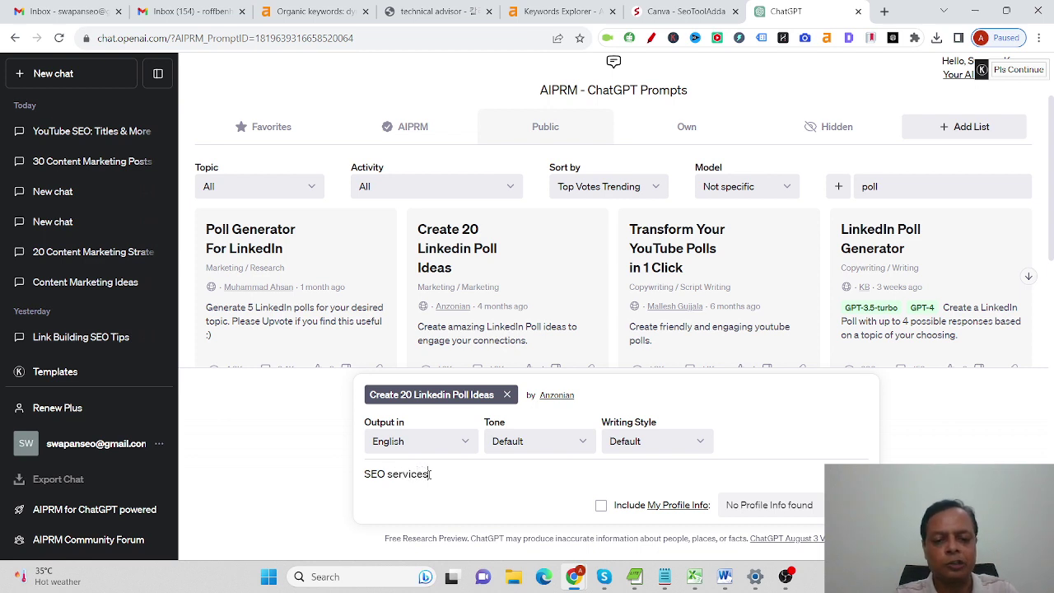
pyautogui.press('Return')
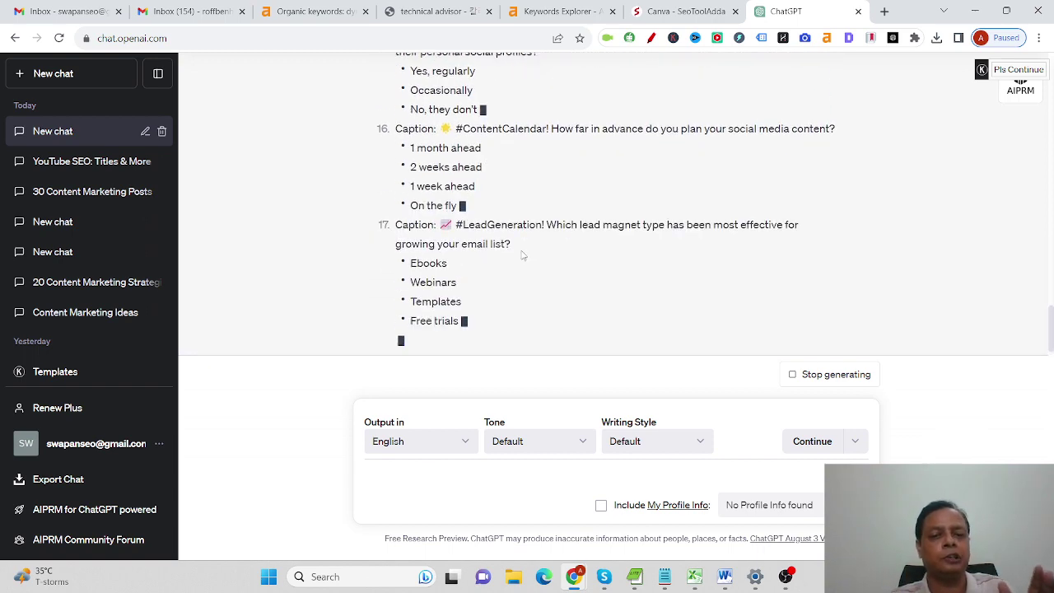
# Review the generated LinkedIn poll captions and their answer options
pyautogui.scroll(5, 554, 249)
pyautogui.scroll(3, 554, 249)
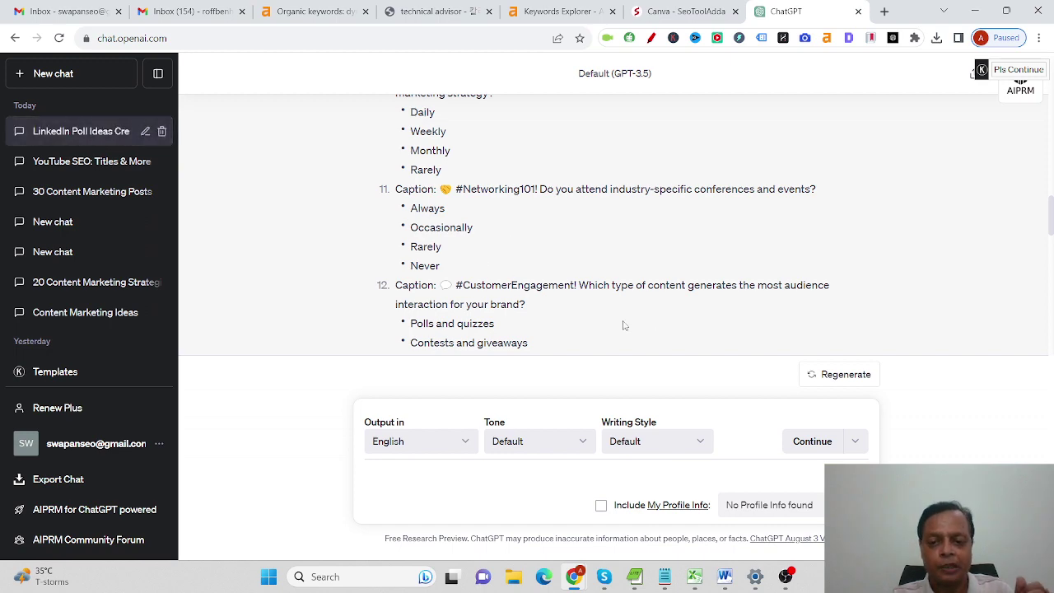
pyautogui.scroll(-5, 813, 307)
pyautogui.scroll(-6, 813, 307)
pyautogui.scroll(5, 621, 252)
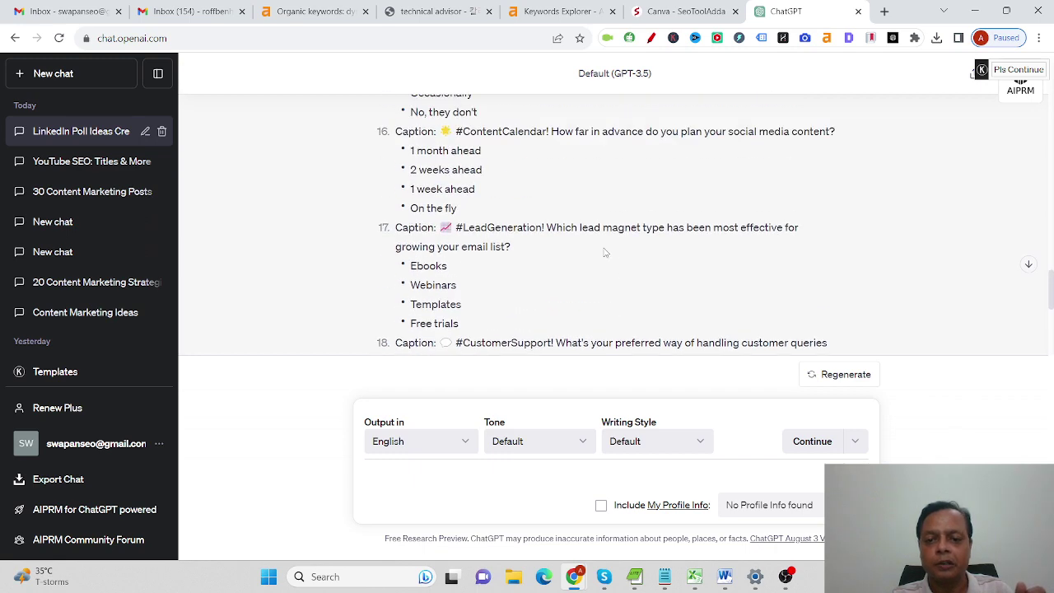
pyautogui.scroll(2, 553, 217)
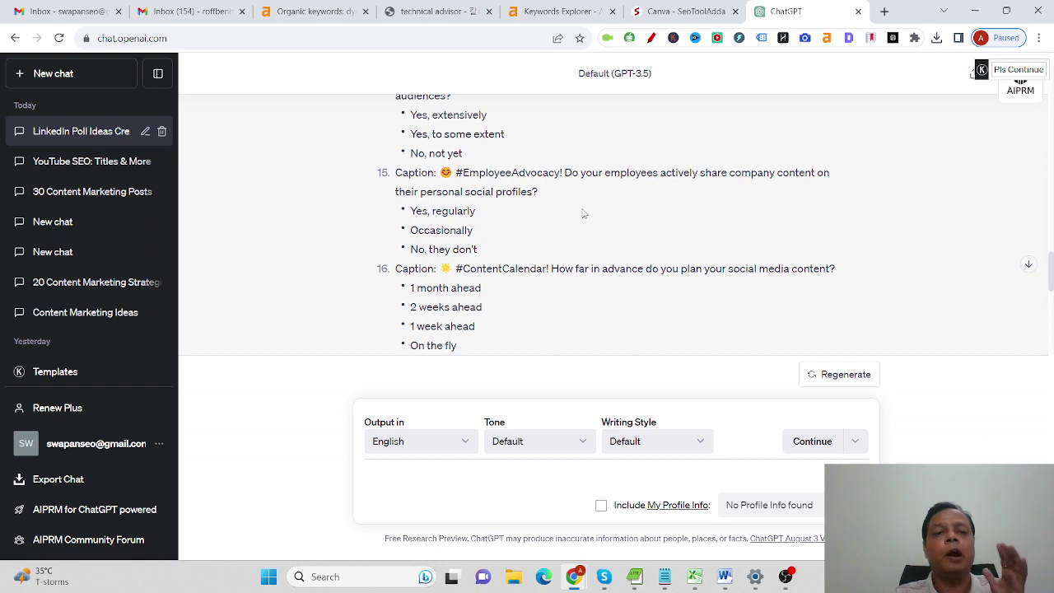
pyautogui.scroll(-1, 581, 219)
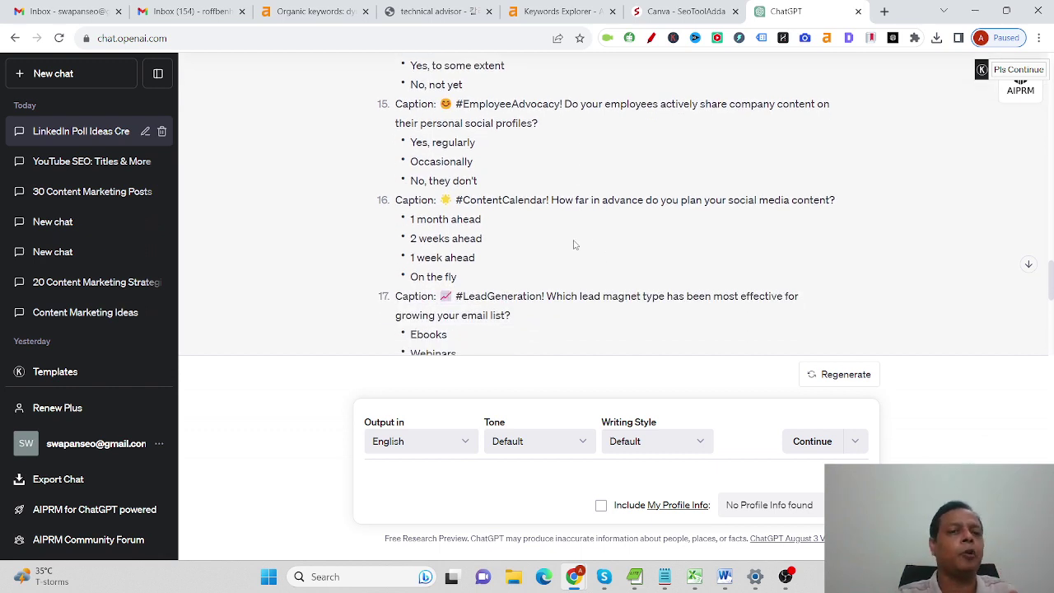
pyautogui.scroll(-5, 580, 234)
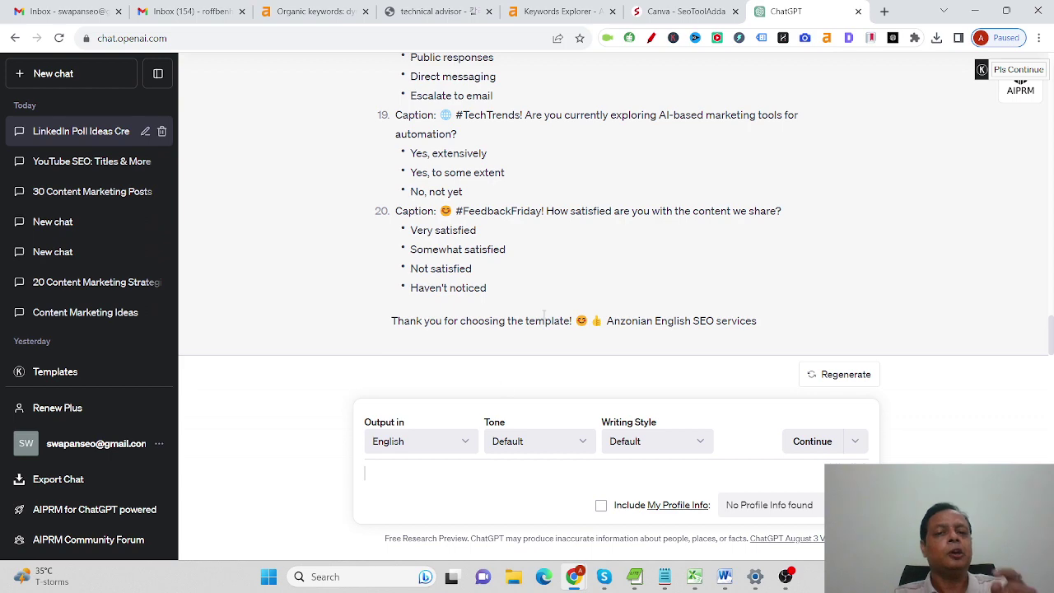
pyautogui.scroll(3, 543, 316)
pyautogui.scroll(3, 540, 318)
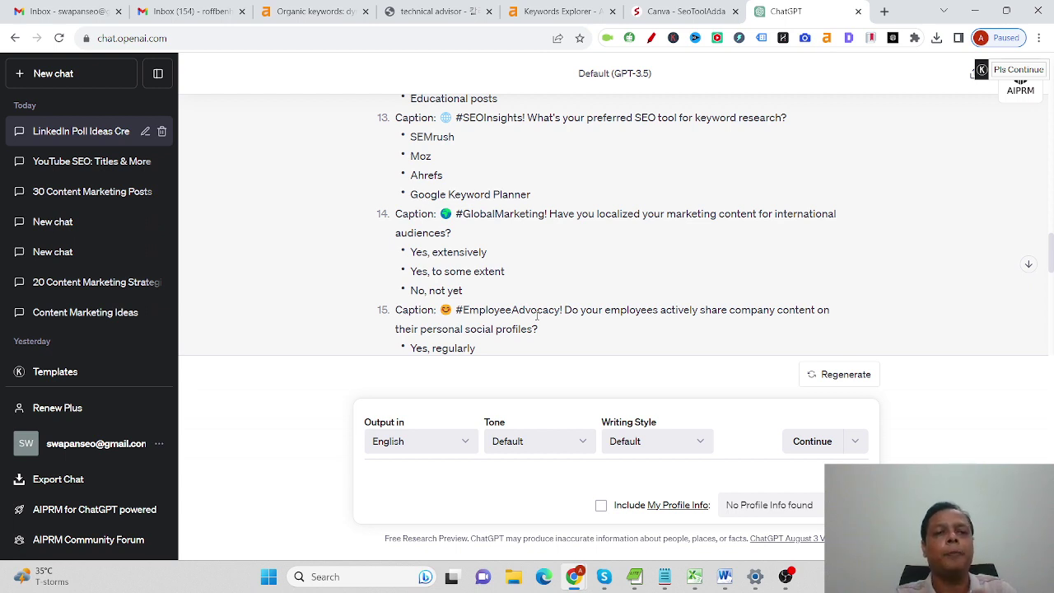
pyautogui.scroll(2, 613, 319)
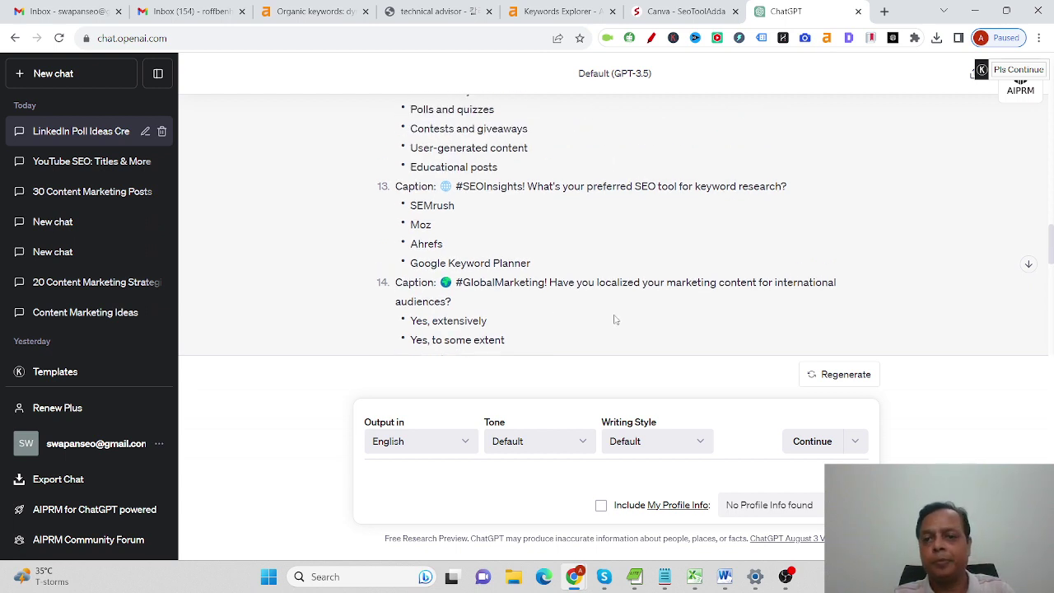
# Read the list of 20 content marketing ideas in the Word document and return to ChatGPT
pyautogui.click(724, 579)
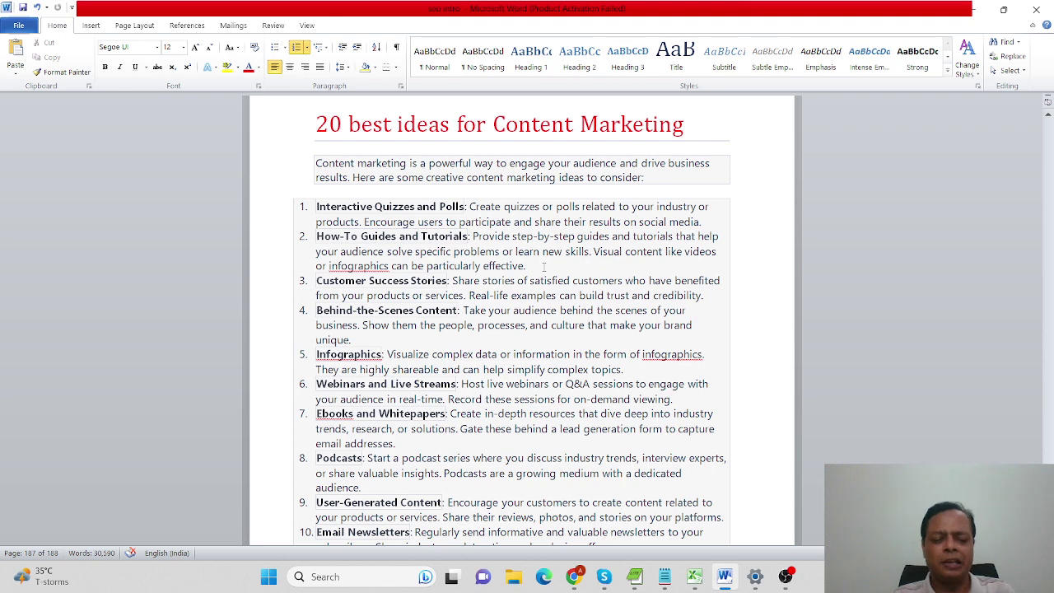
pyautogui.hotkey('alt', 'Tab')
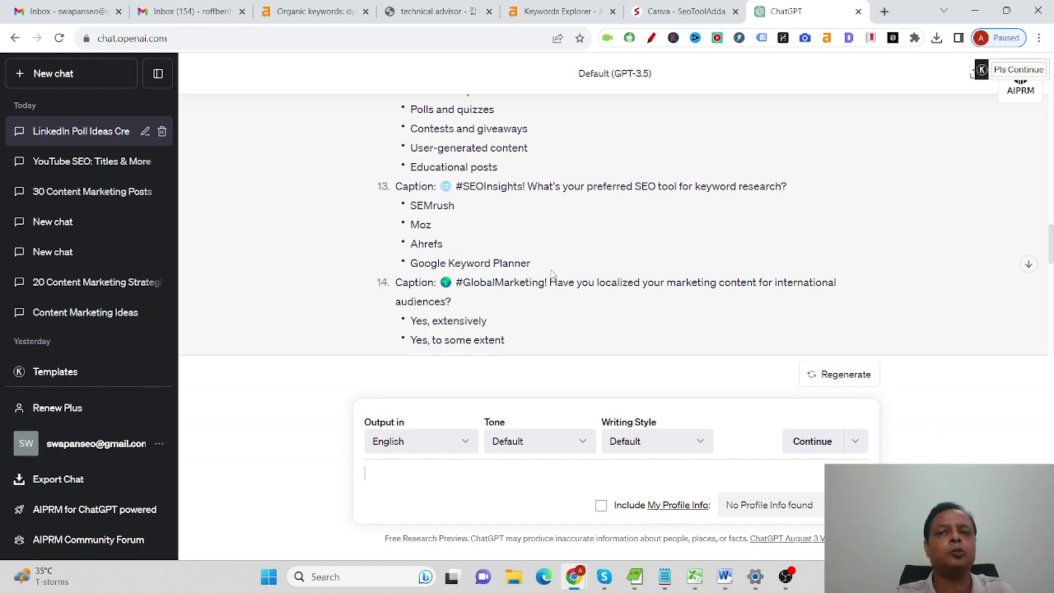
# View the Complete Free SEO Course playlist on the presenter's YouTube channel in a new tab and close that tab
pyautogui.click(884, 11)
pyautogui.write('youtube.com/@swapankumar')
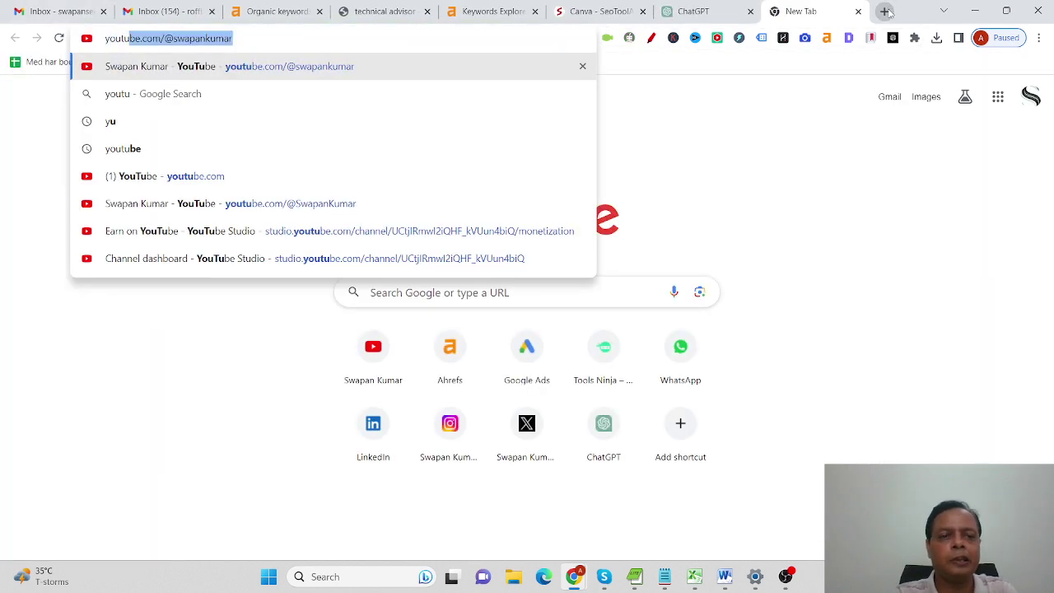
pyautogui.press('Return')
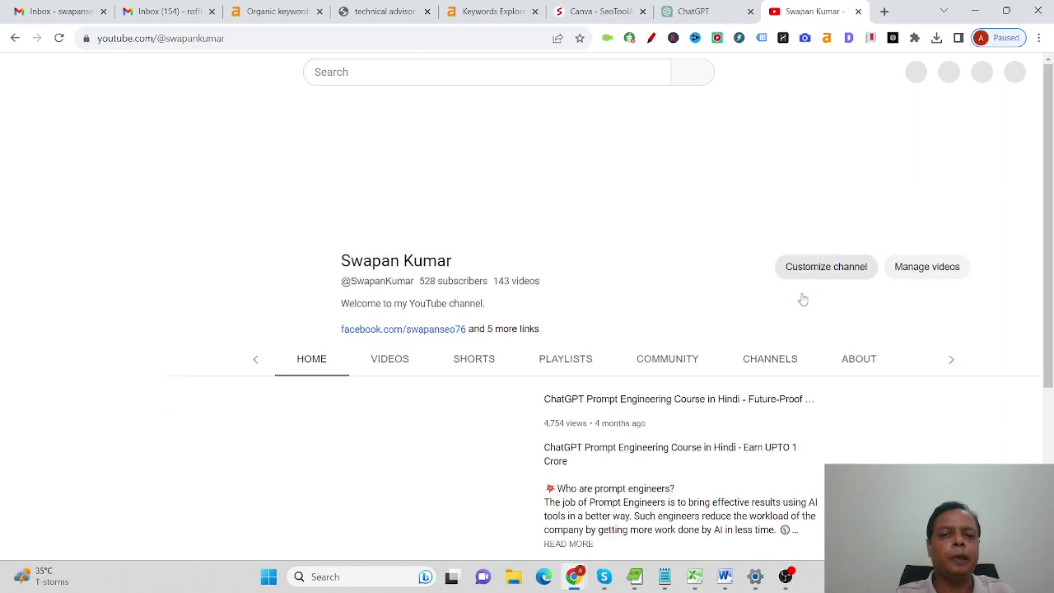
pyautogui.scroll(-3, 897, 366)
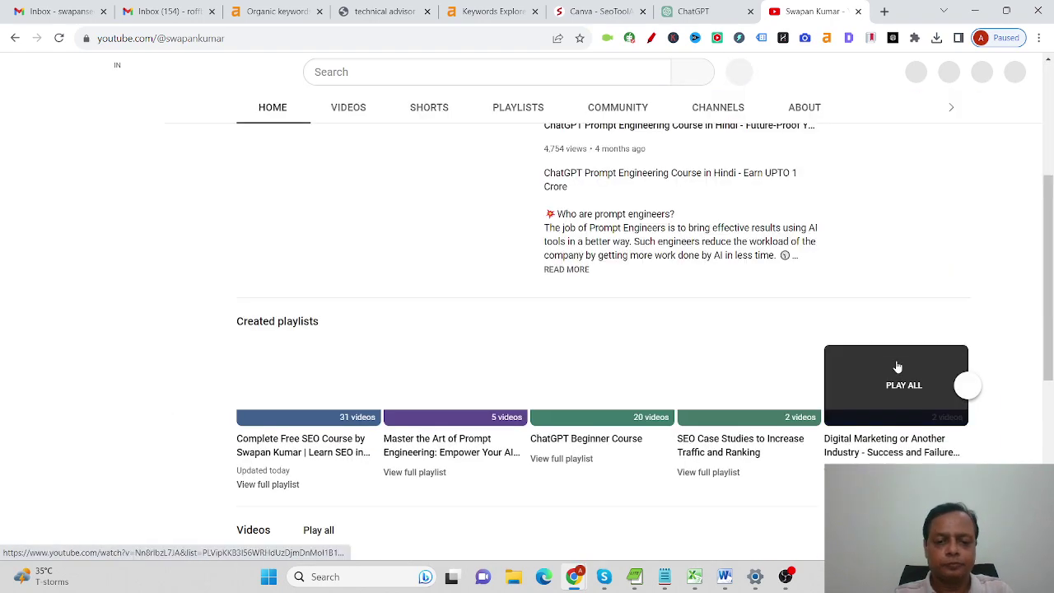
pyautogui.scroll(3, 798, 289)
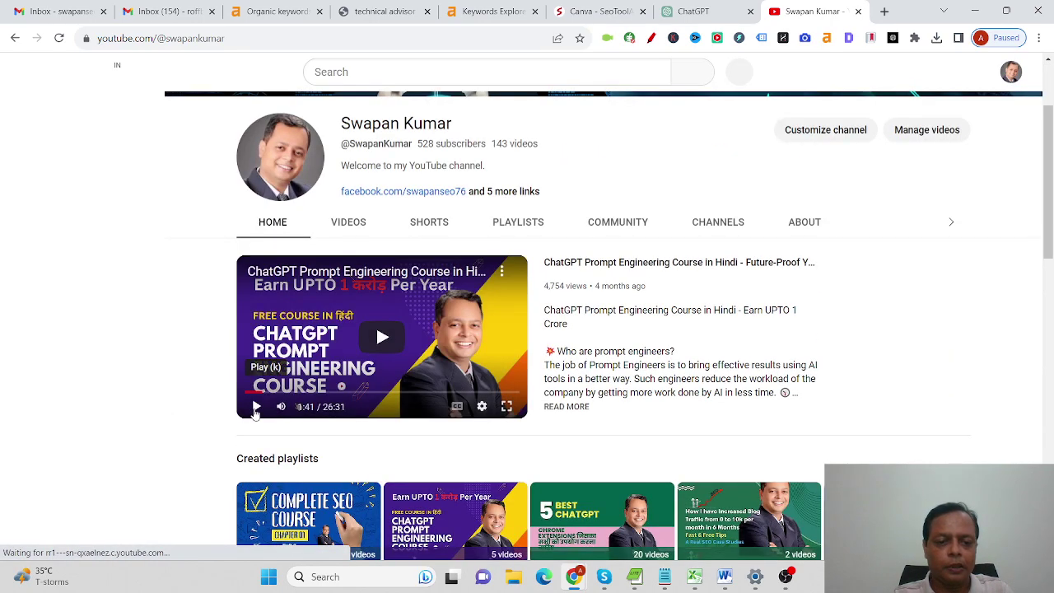
pyautogui.scroll(-3, 774, 354)
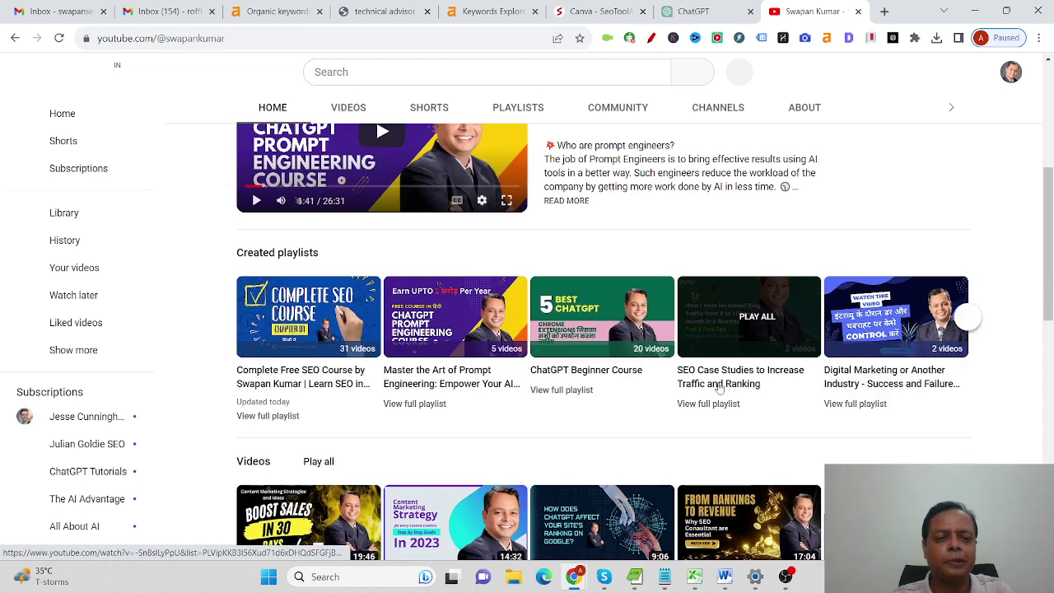
pyautogui.click(301, 390)
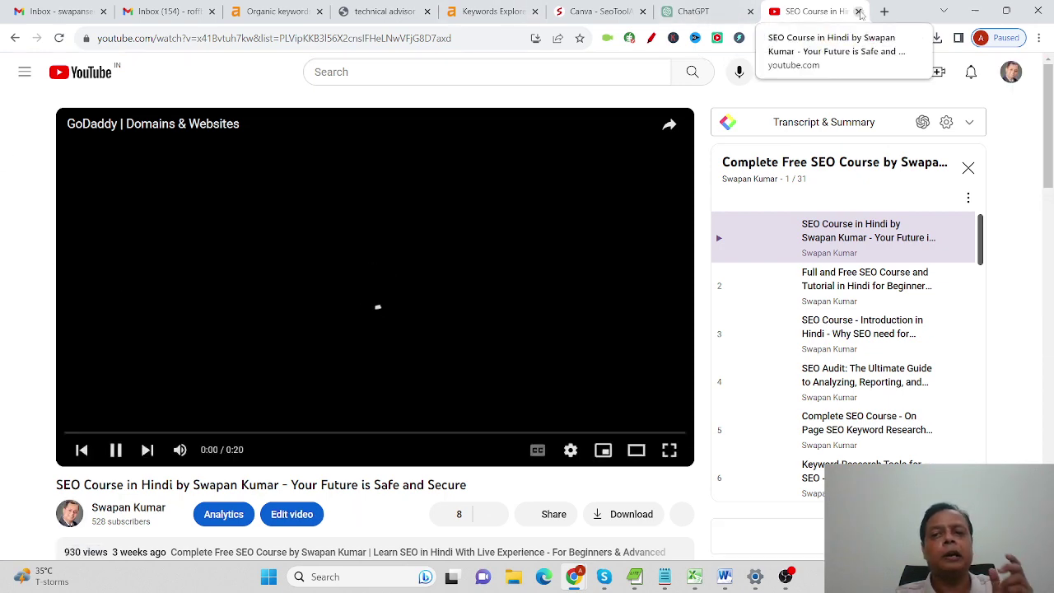
pyautogui.hotkey('ctrl', 'w')
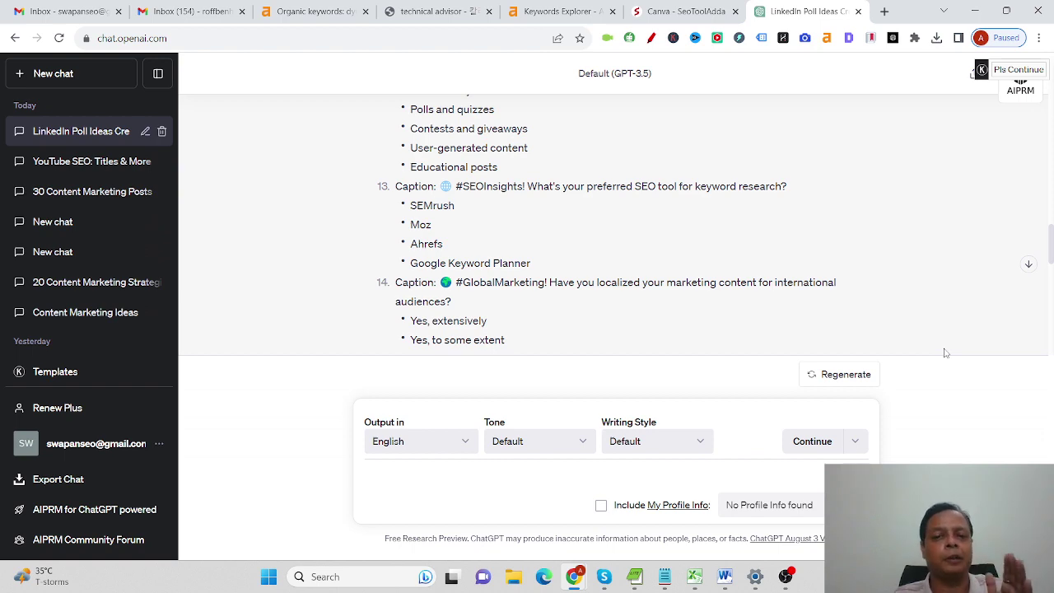
# Start a new chat and replace the AIPRM prompt search term with "content"
pyautogui.scroll(15, 699, 273)
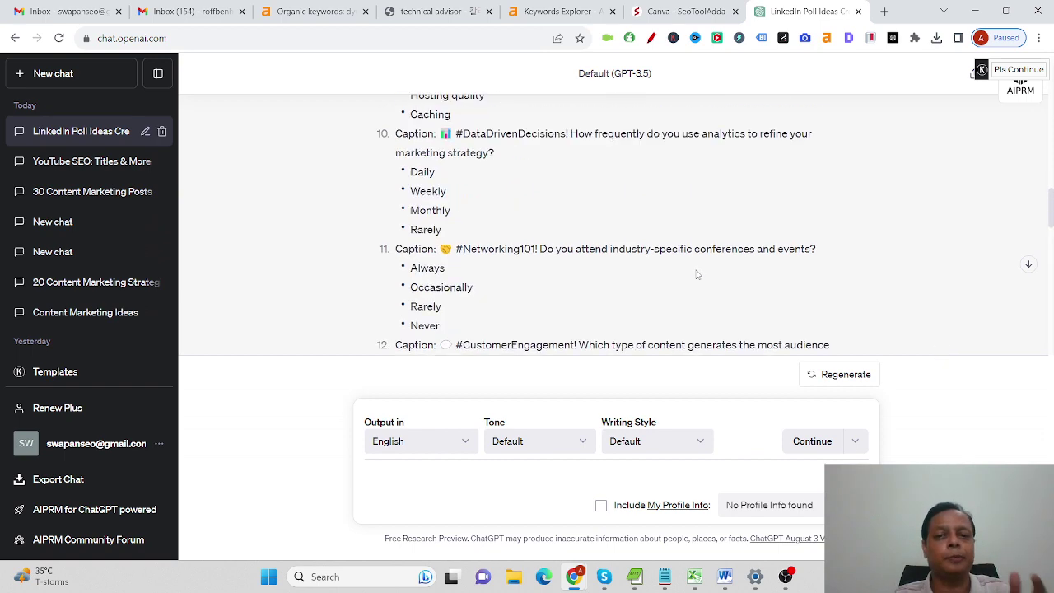
pyautogui.click(103, 76)
pyautogui.scroll(5, 795, 300)
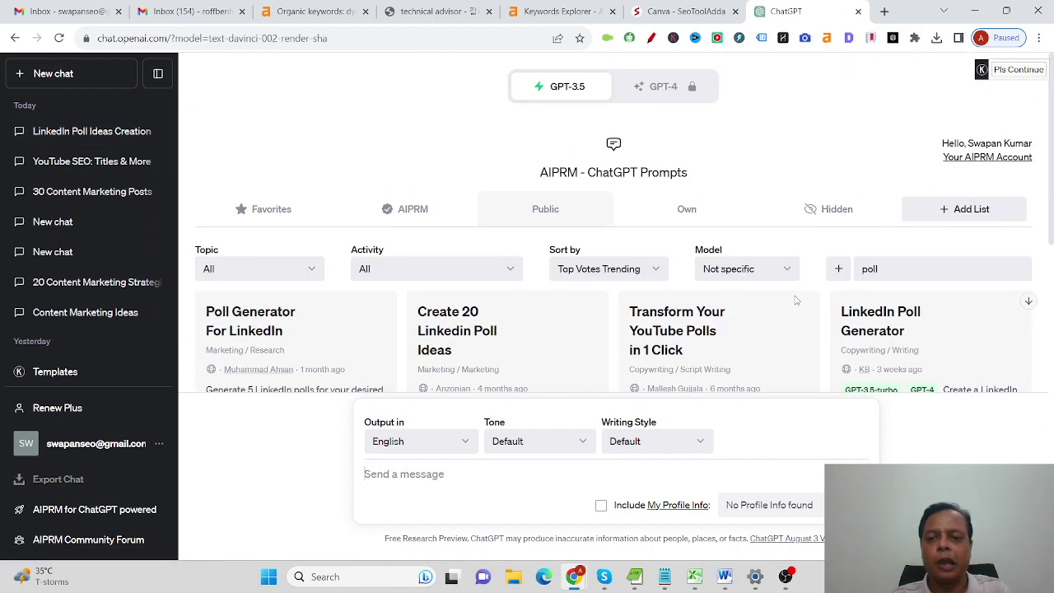
pyautogui.click(924, 274)
pyautogui.press('BackSpace')
pyautogui.press('BackSpace')
pyautogui.press('BackSpace')
pyautogui.press('BackSpace')
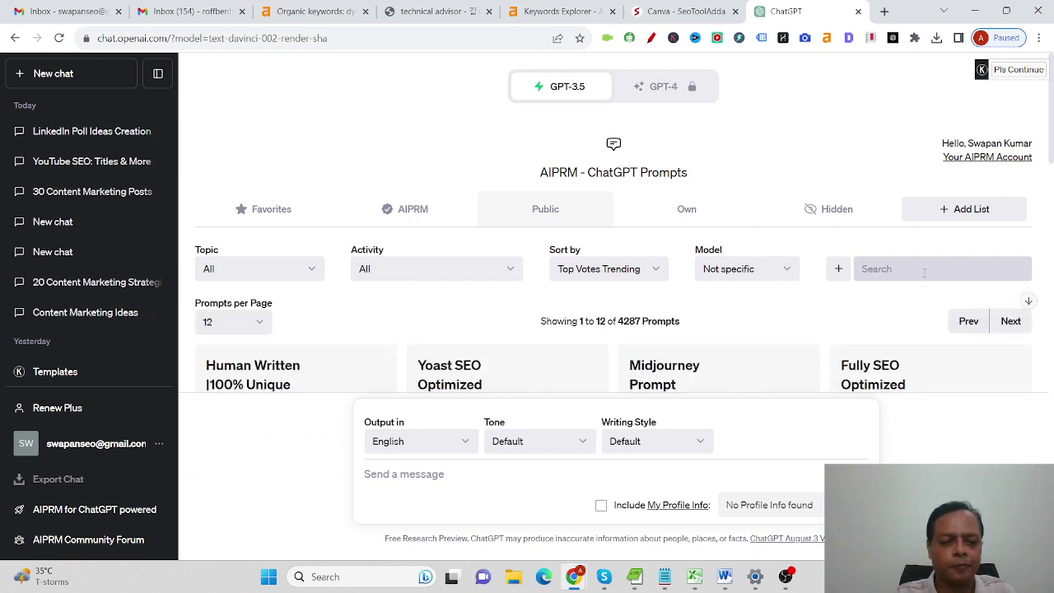
pyautogui.write('content')
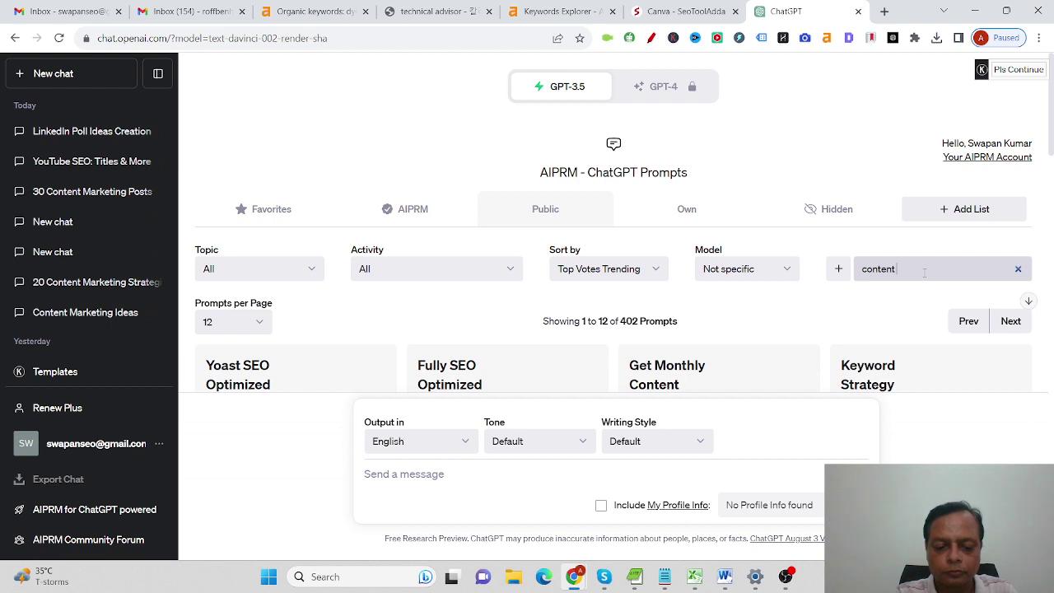
pyautogui.write(' storie')
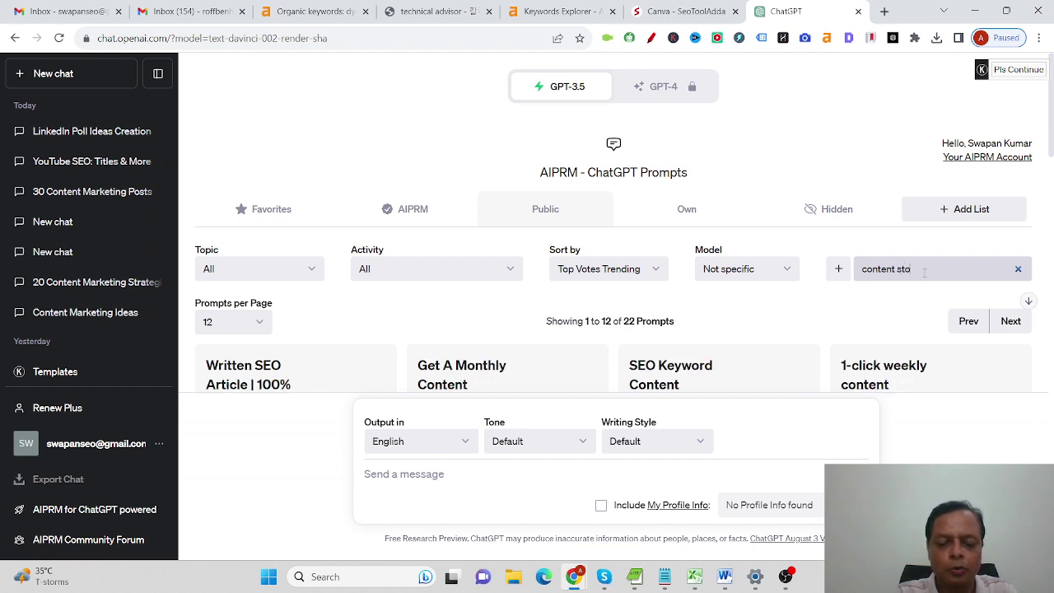
pyautogui.press('BackSpace')
pyautogui.press('BackSpace')
pyautogui.press('BackSpace')
pyautogui.press('BackSpace')
pyautogui.press('BackSpace')
pyautogui.press('BackSpace')
pyautogui.press('BackSpace')
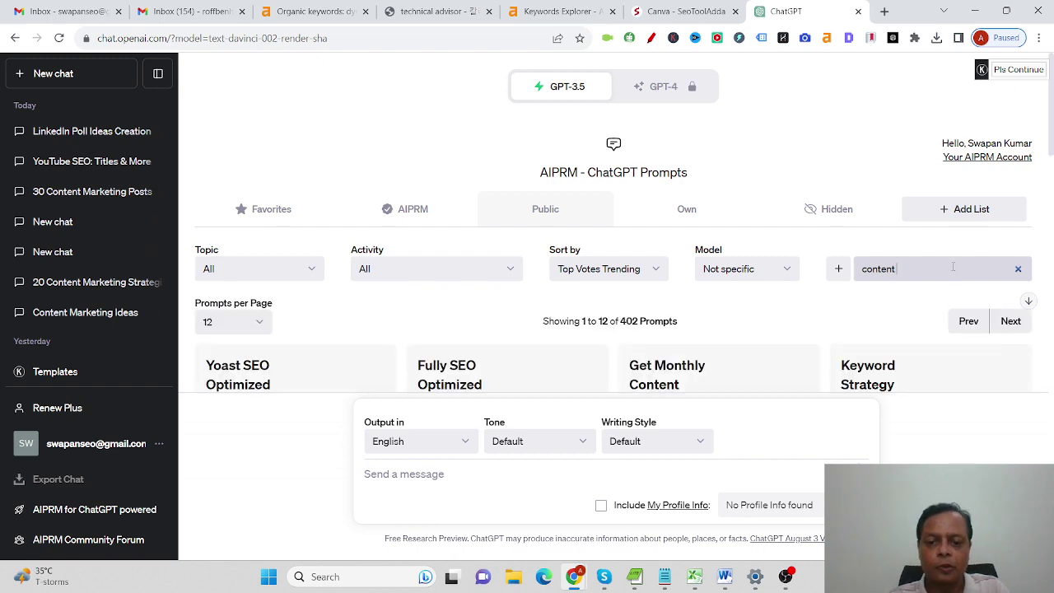
# Generate a content outline on the topic "Keyword research" with the AIPRM prompt Better content outlines 2.1.1
pyautogui.scroll(-2, 952, 275)
pyautogui.scroll(-2, 525, 265)
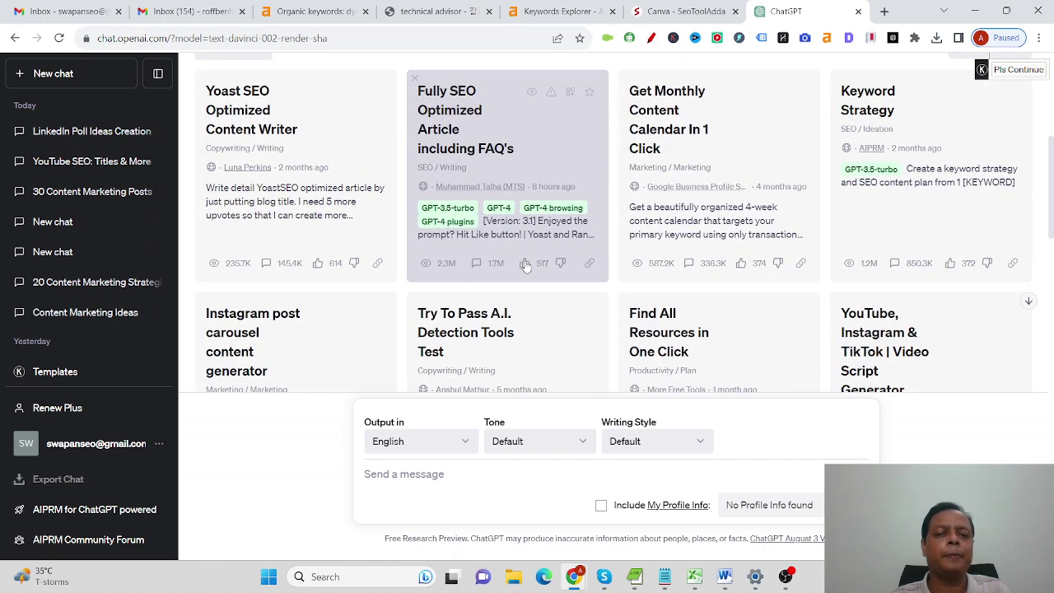
pyautogui.scroll(-1, 525, 265)
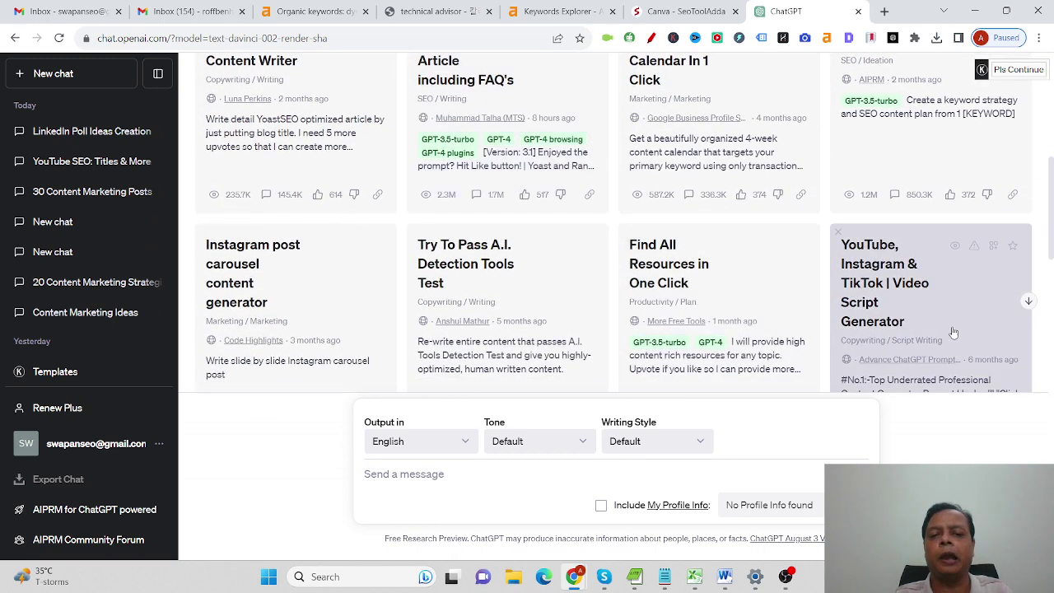
pyautogui.scroll(-5, 953, 332)
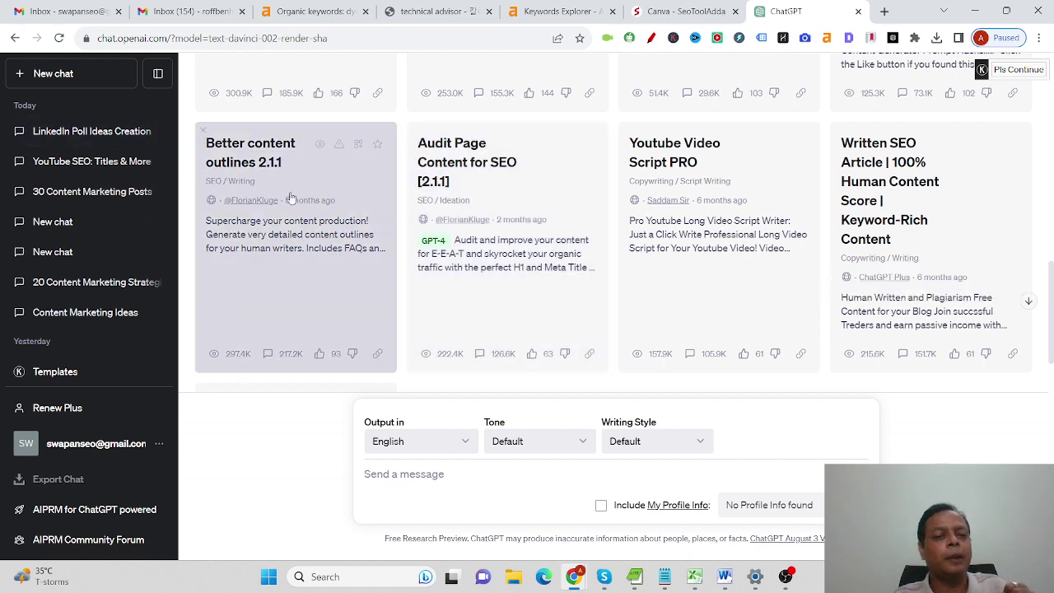
pyautogui.click(320, 252)
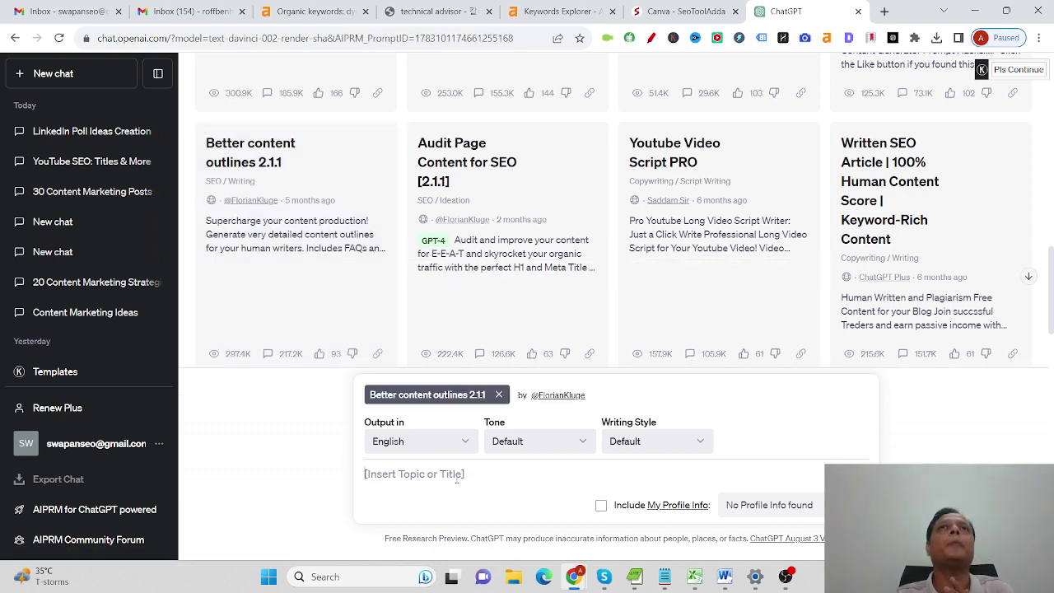
pyautogui.write('Keyword research')
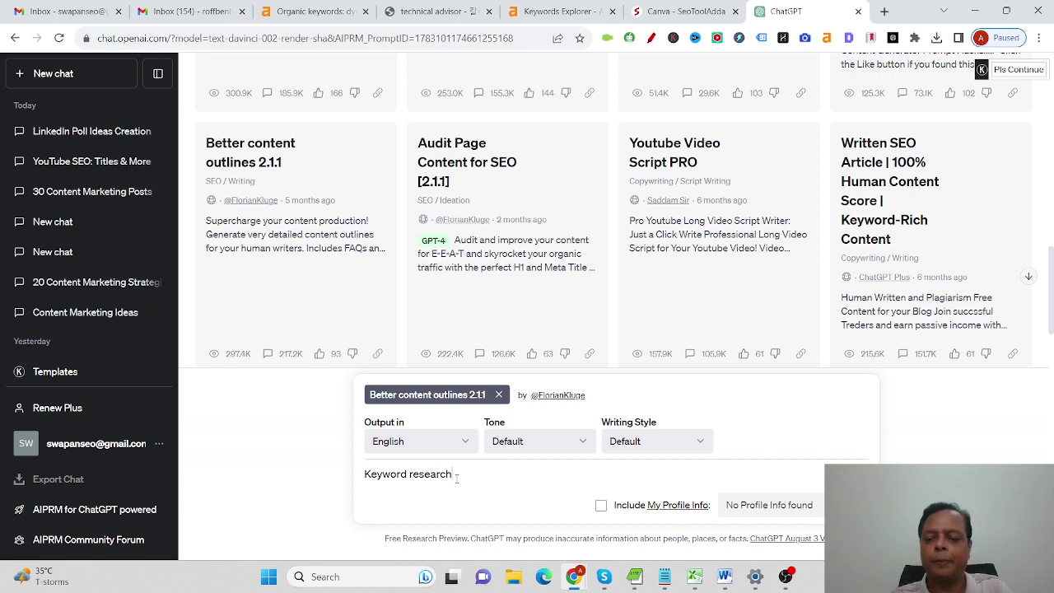
pyautogui.press('Return')
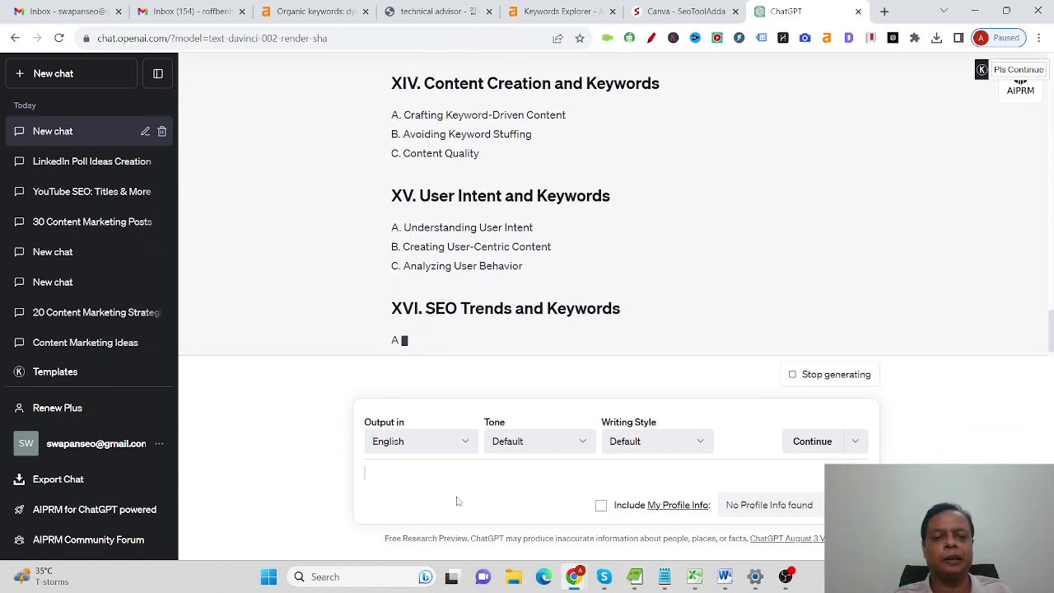
# Review the generated keyword research outline from its title and introduction through the FAQs and conclusion
pyautogui.scroll(10, 484, 336)
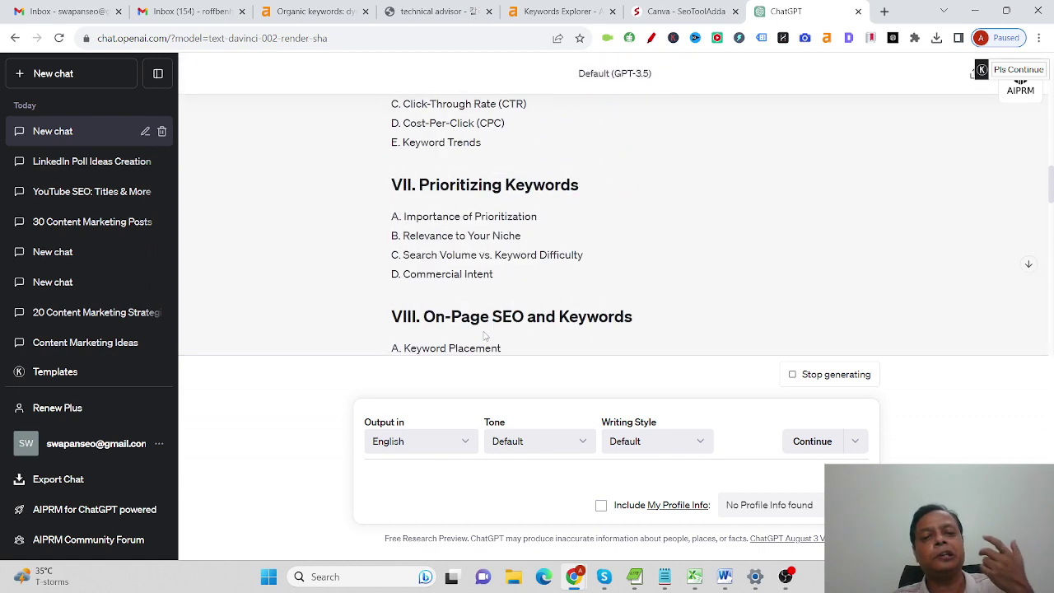
pyautogui.scroll(8, 485, 336)
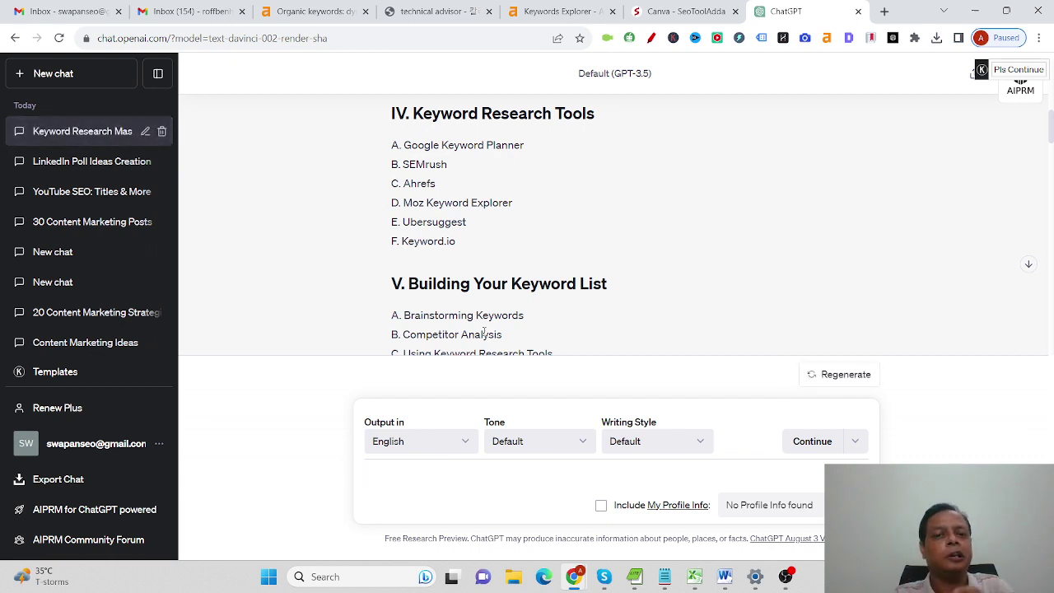
pyautogui.scroll(10, 485, 333)
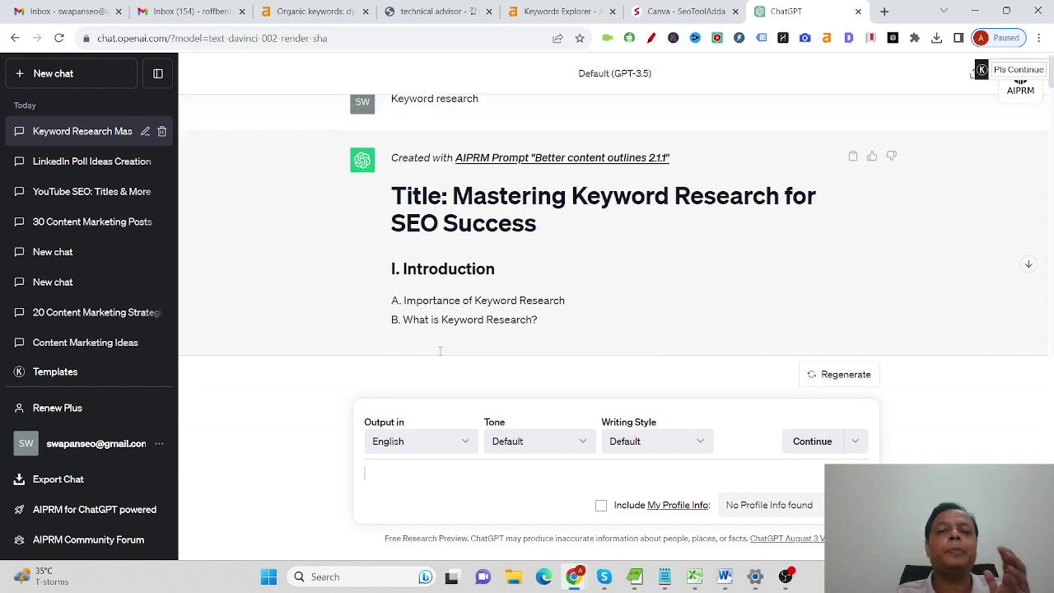
pyautogui.scroll(-3, 411, 316)
pyautogui.scroll(-9, 412, 316)
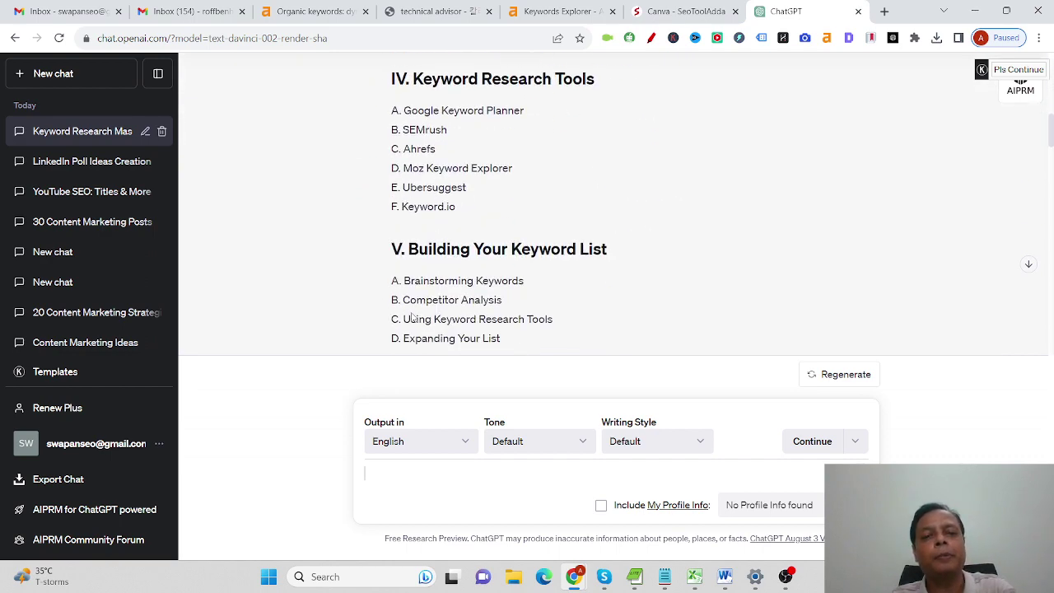
pyautogui.scroll(-20, 412, 316)
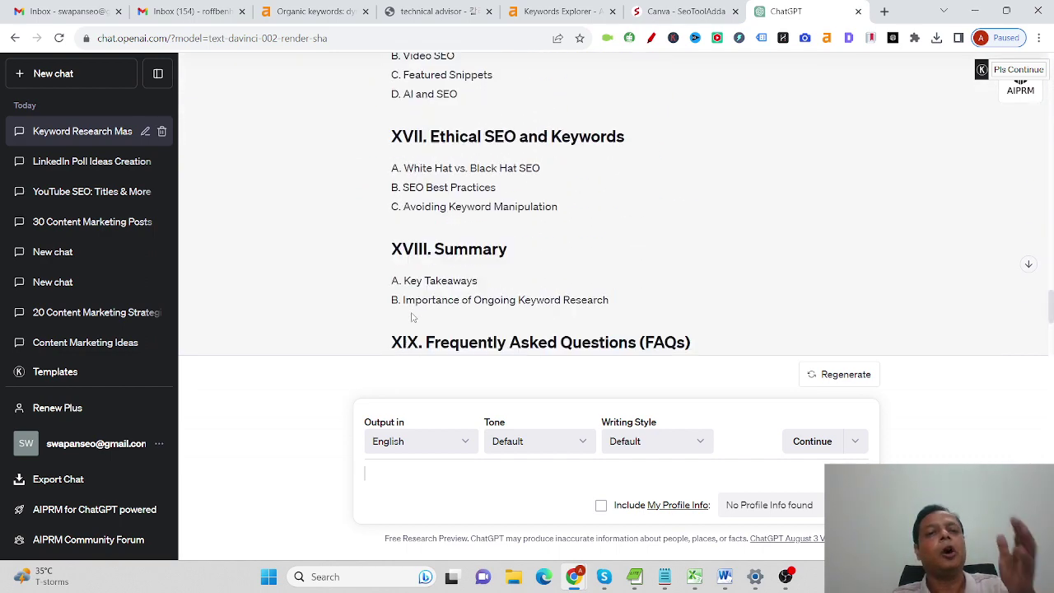
pyautogui.scroll(-1, 411, 316)
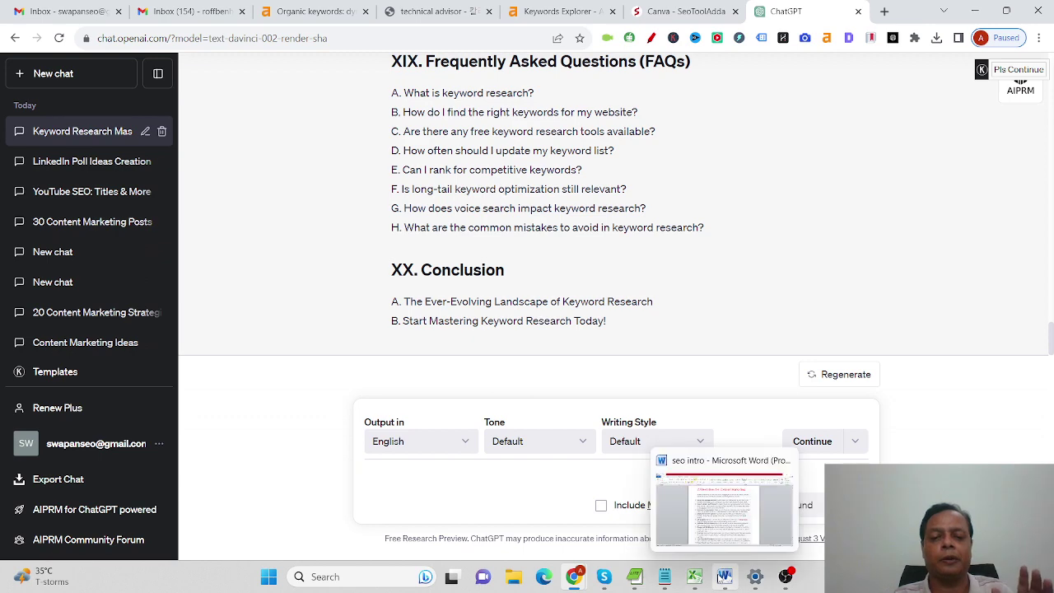
# Switch to the Word document and consult the list of content marketing ideas around How-To Guides and Tutorials
pyautogui.click(725, 574)
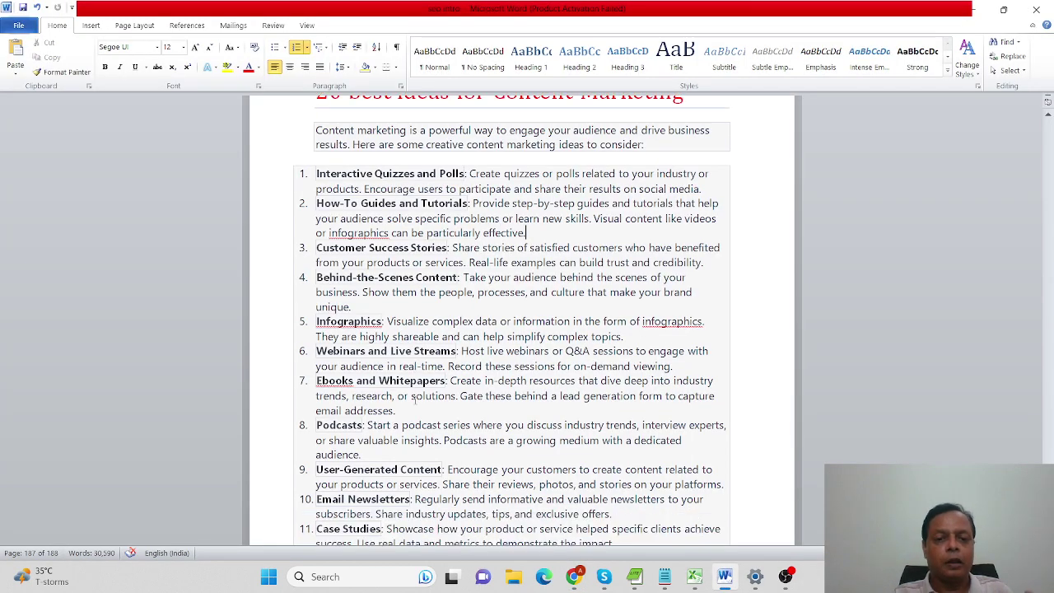
pyautogui.click(525, 233)
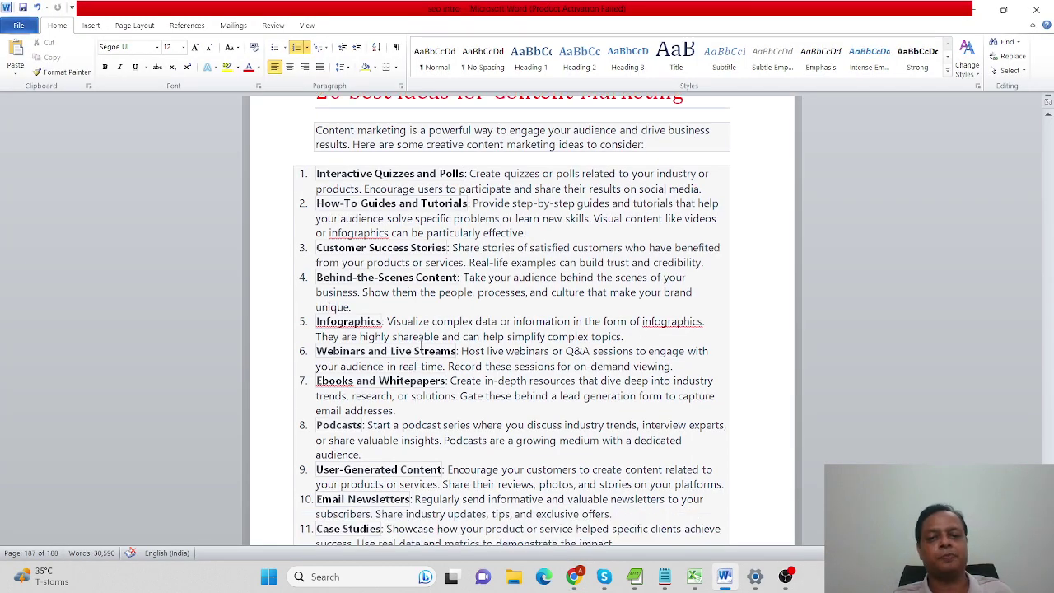